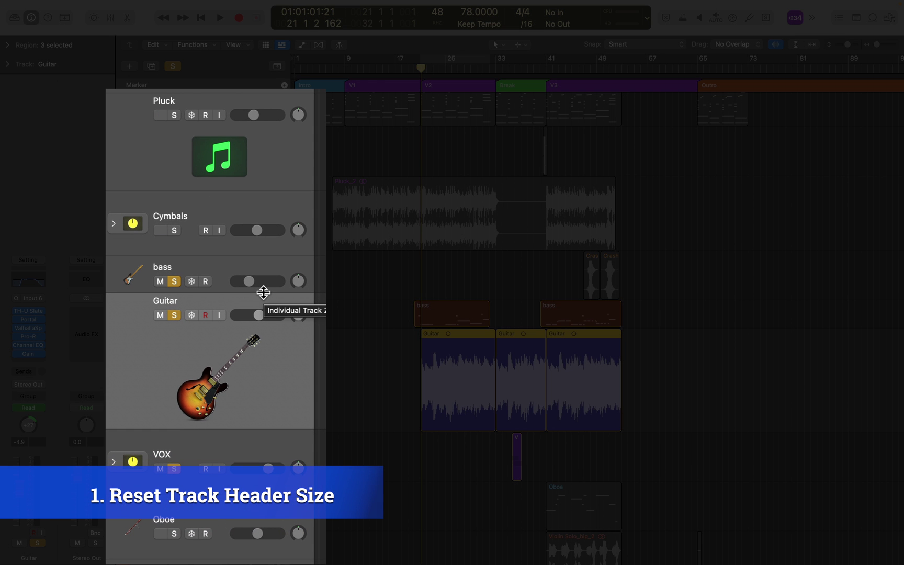
Step: Reset the Guitar track to standard height and unsolo the bass, Guitar and VOX tracks
shift+click(263, 293)
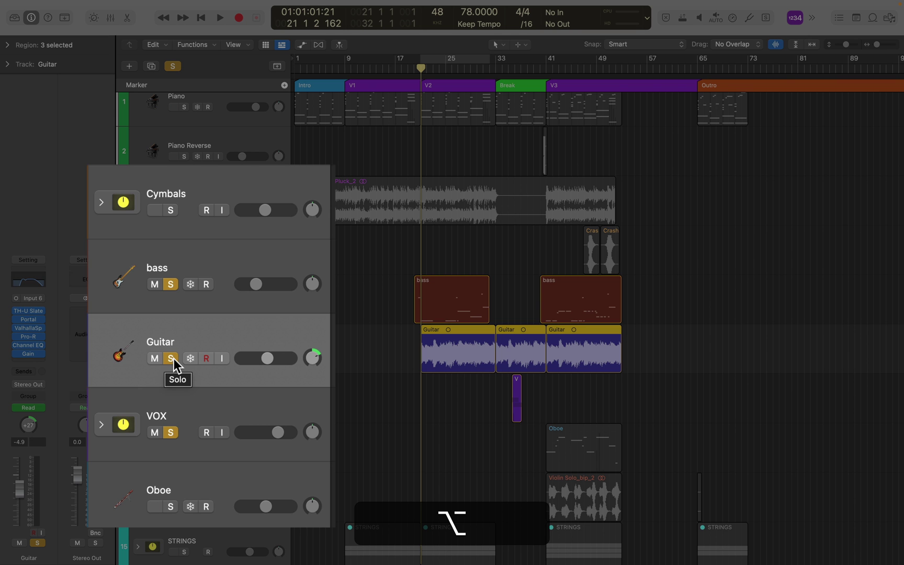
alt+click(174, 358)
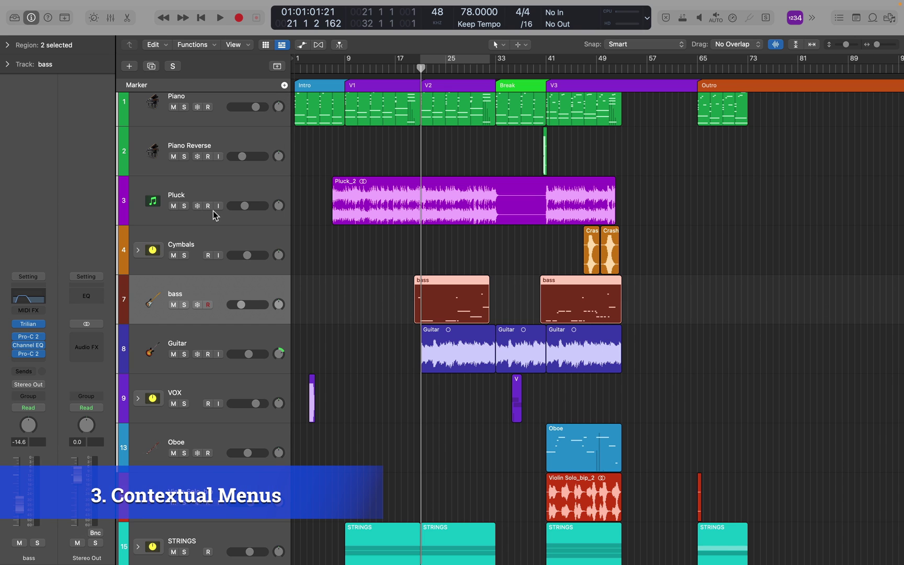
right_click(225, 286)
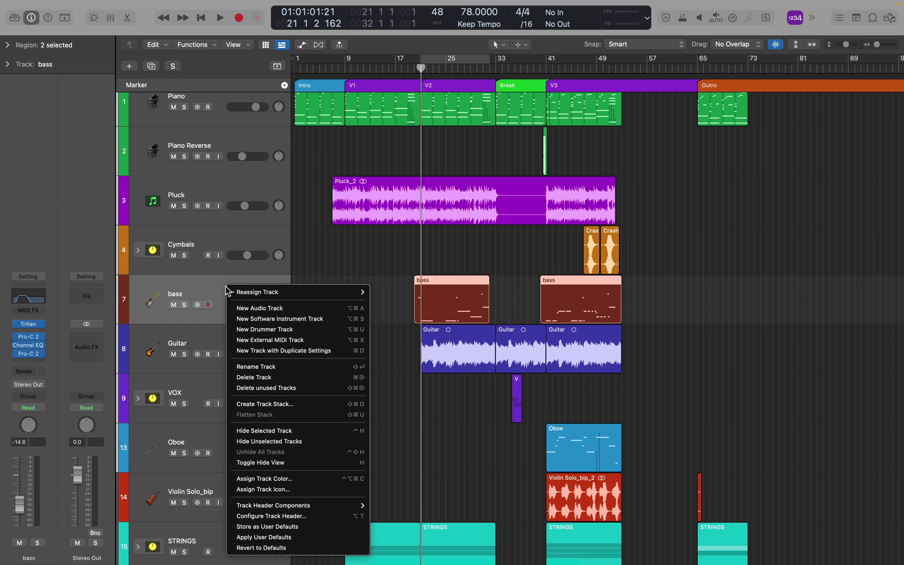
click(254, 233)
click(373, 193)
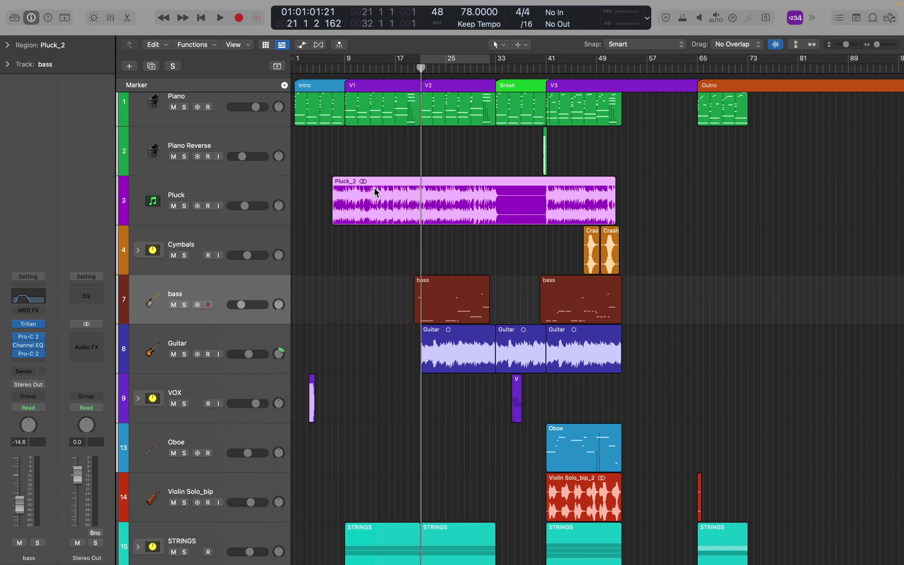
right_click(388, 185)
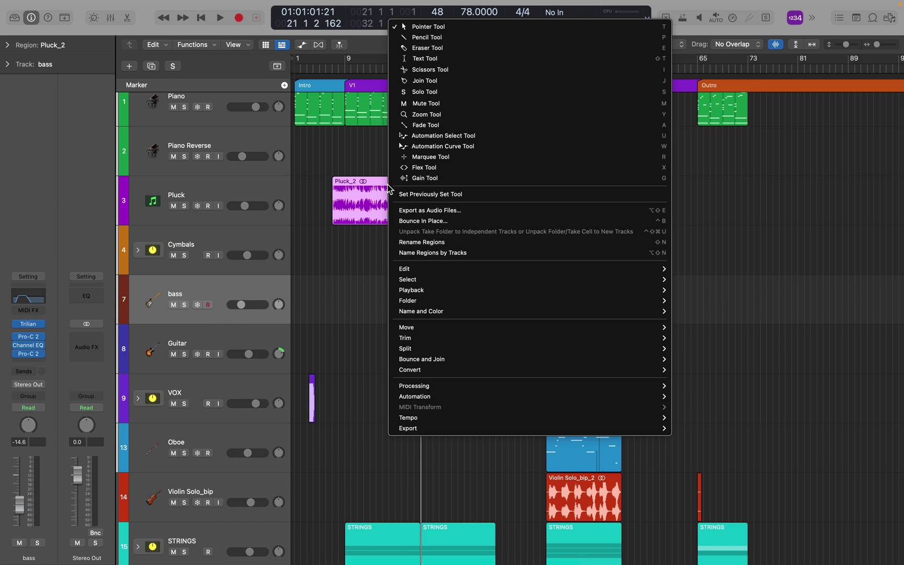
click(231, 343)
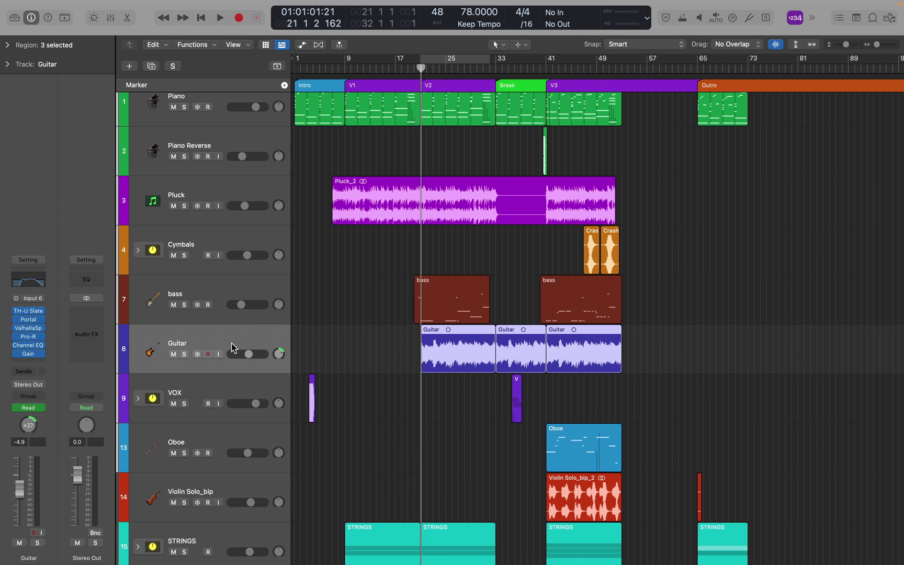
click(216, 289)
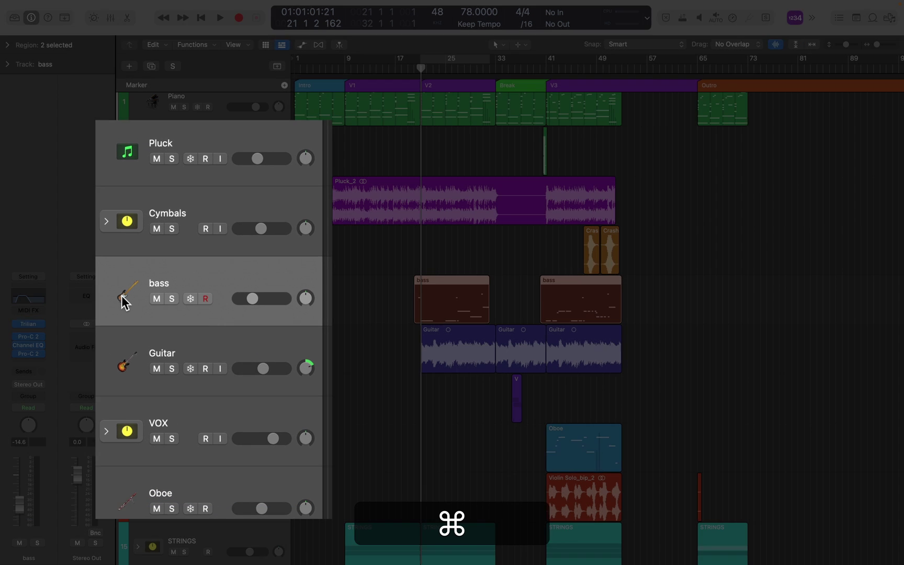
click(150, 304)
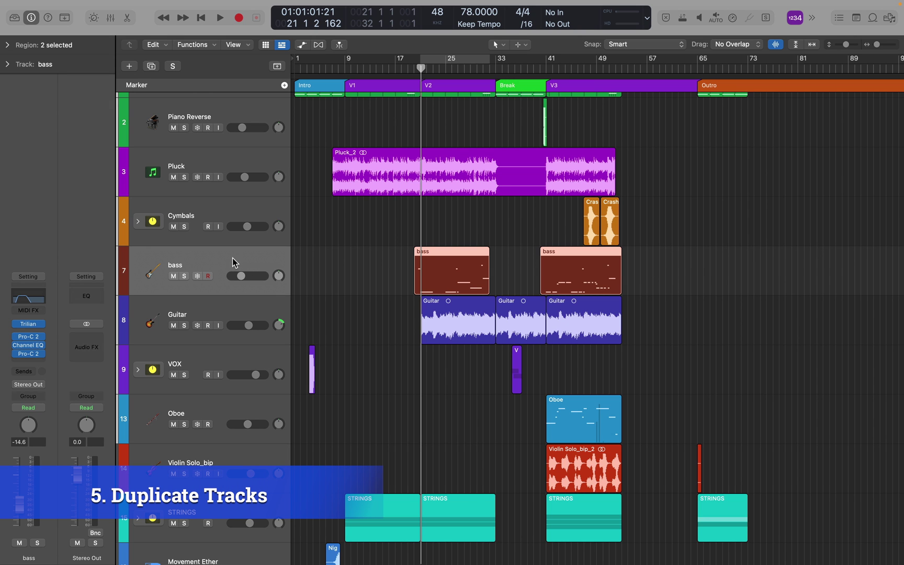
Step: Undo an empty new track, then duplicate bass with its settings as track 20
scroll(227, 307, down, 4)
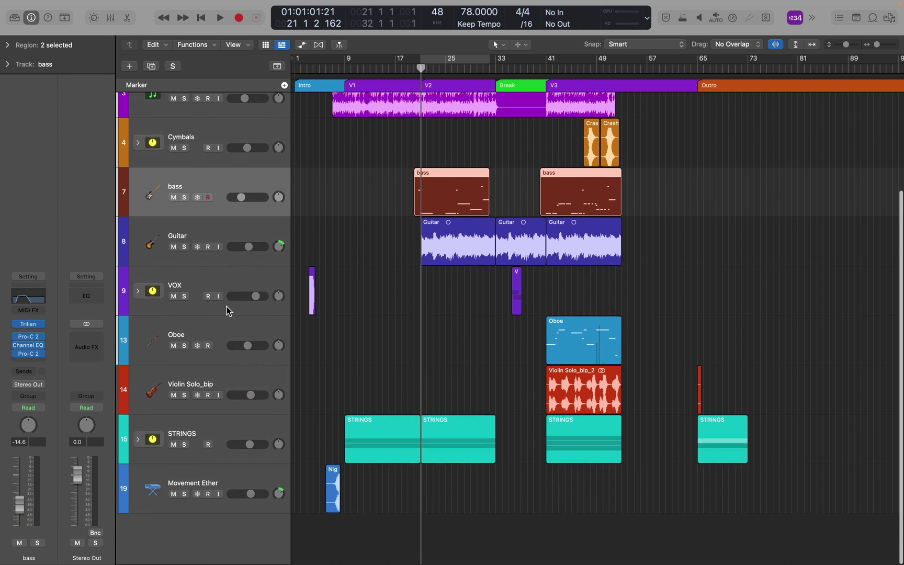
double_click(210, 533)
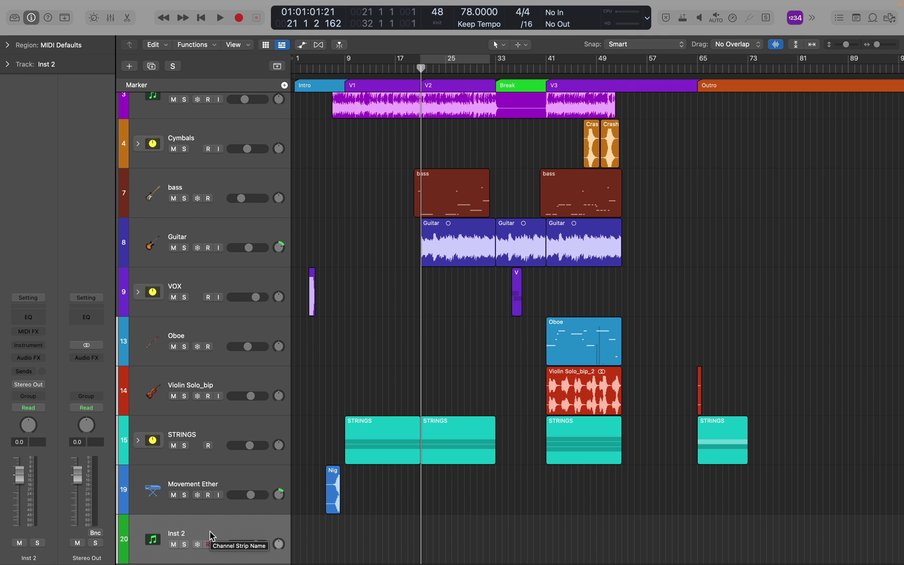
key(super+z)
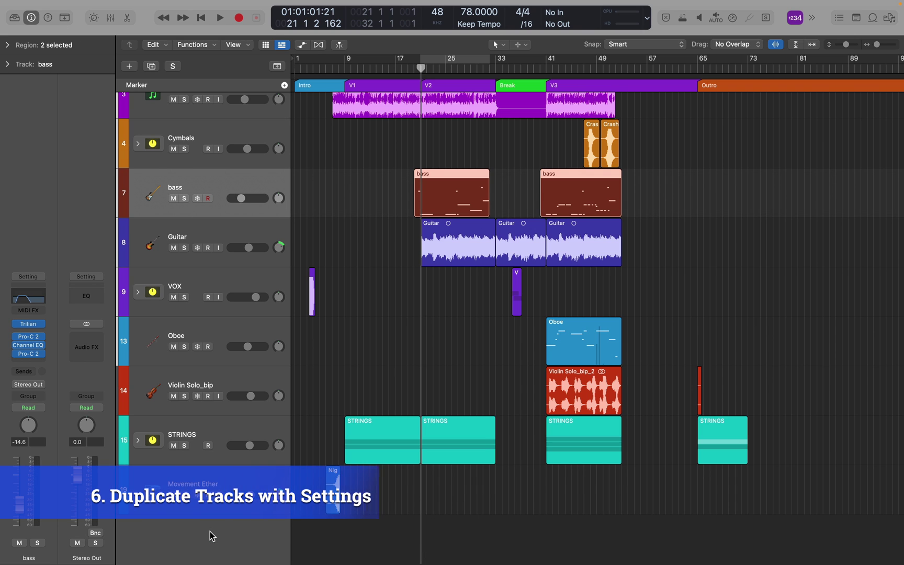
alt+double_click(210, 532)
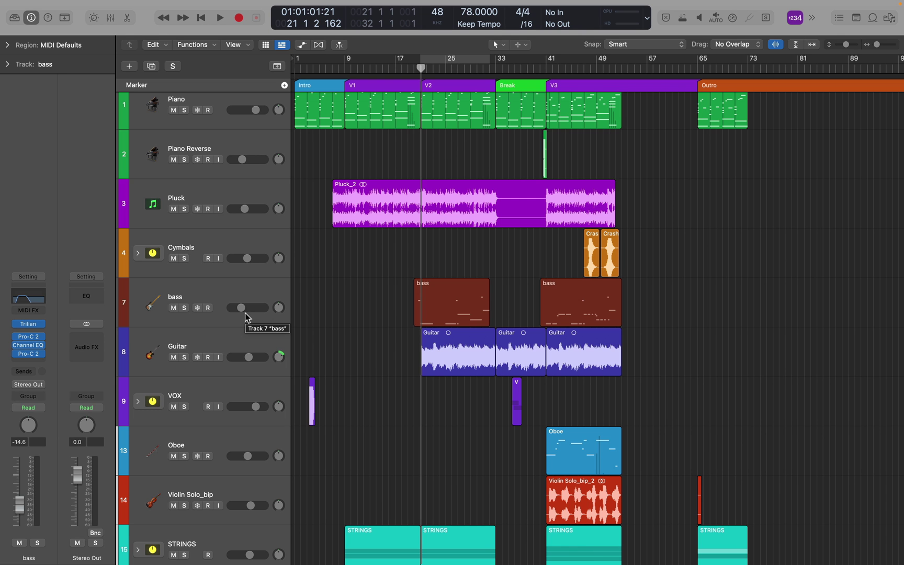
click(391, 191)
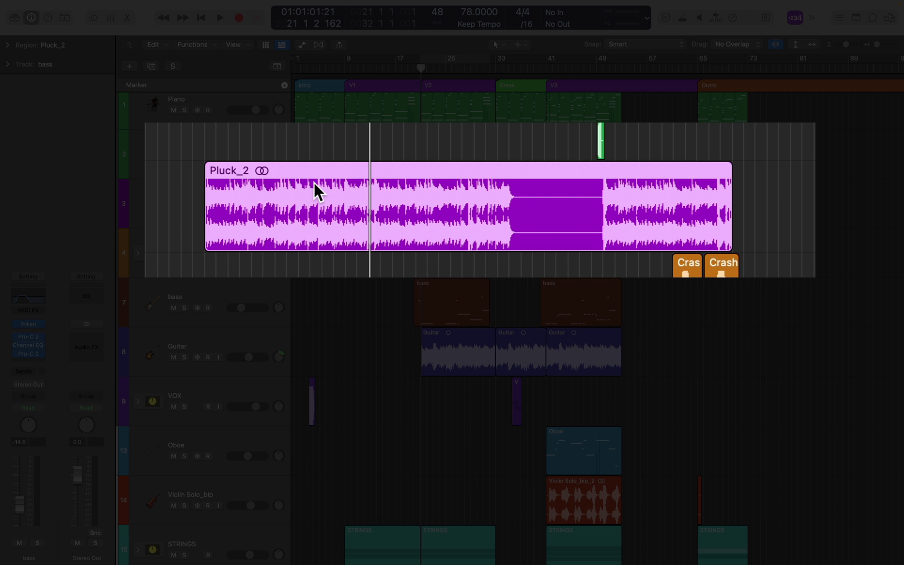
key(alt+super)
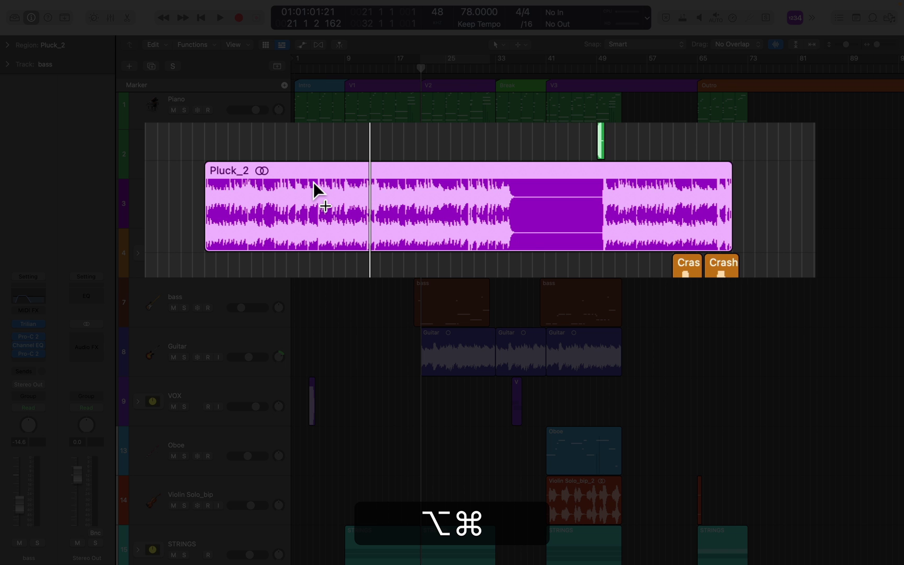
alt+super+click(314, 182)
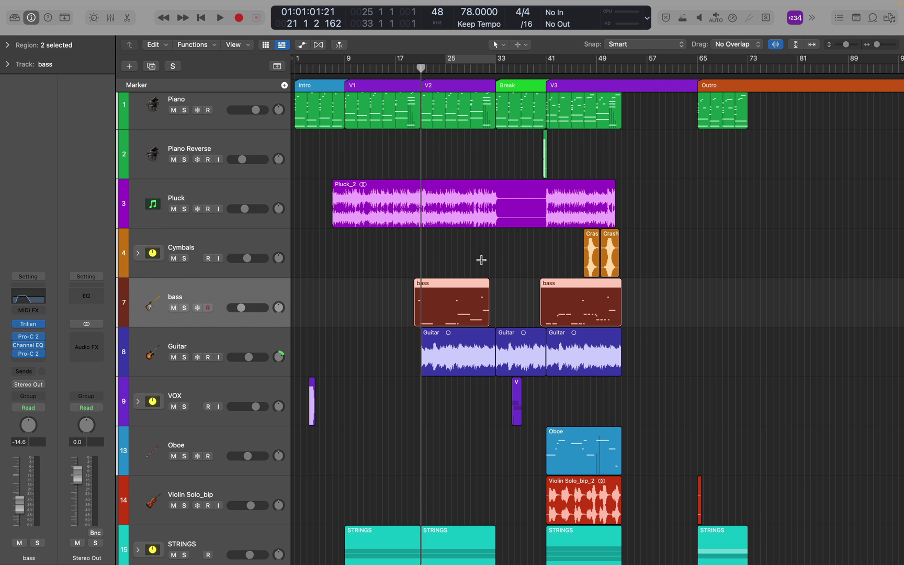
Step: Create a cycle over bars 25–33, then widen it step by step to bars 9–49
click(467, 59)
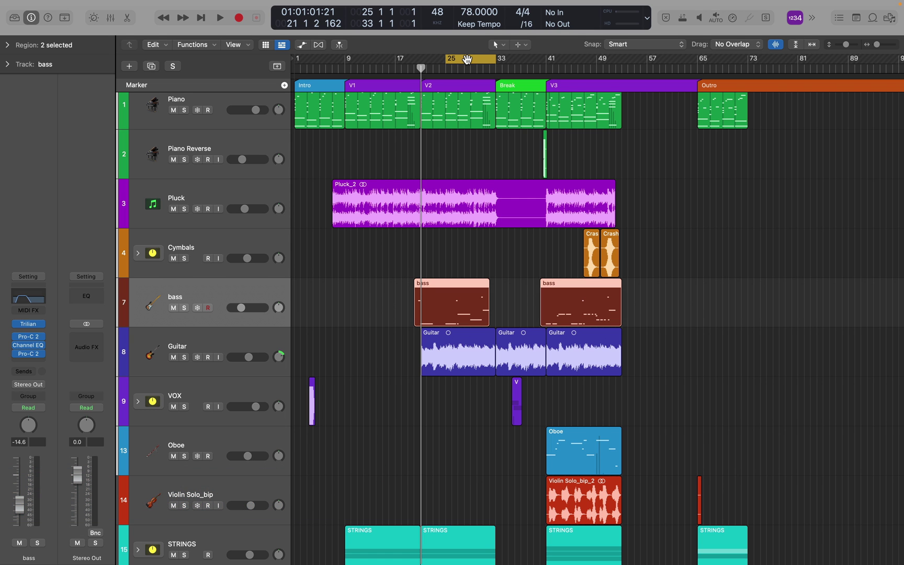
key(shift)
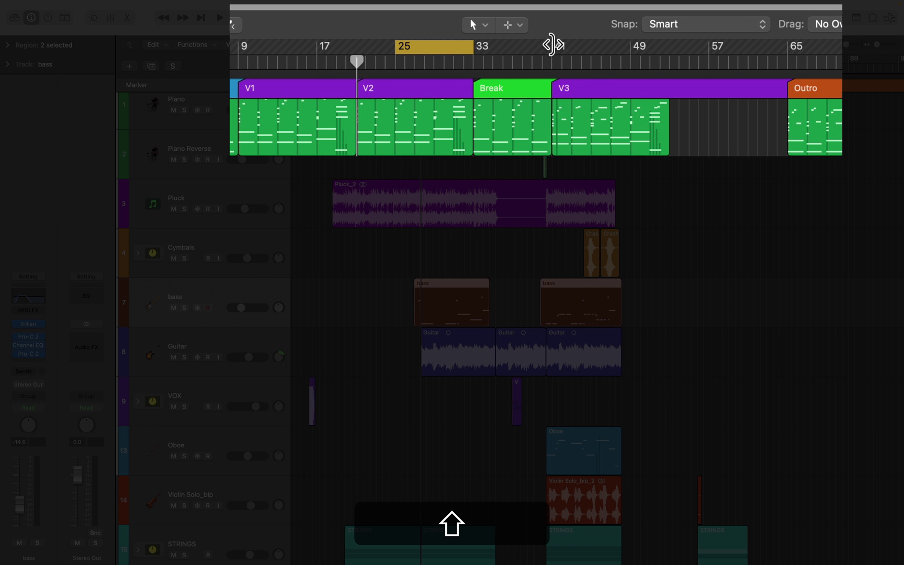
shift+click(553, 45)
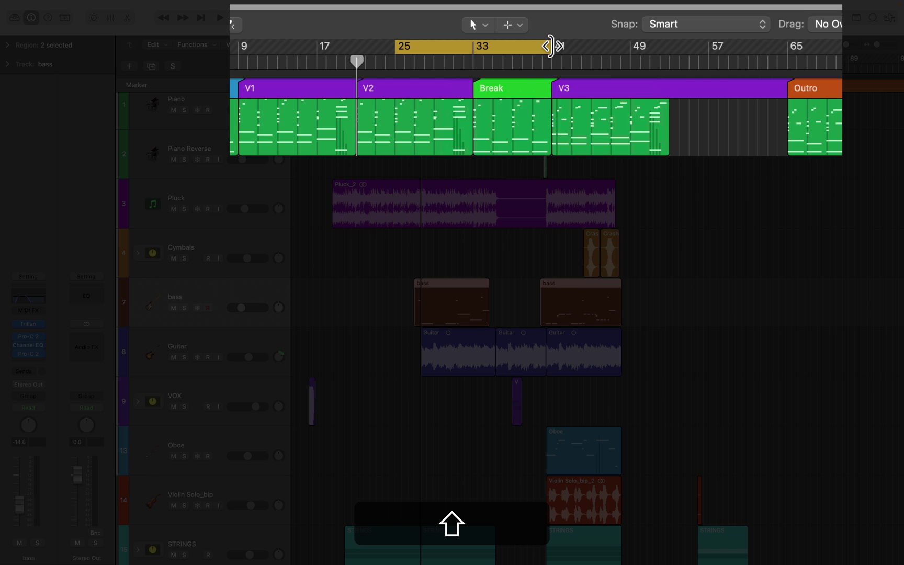
shift+click(400, 60)
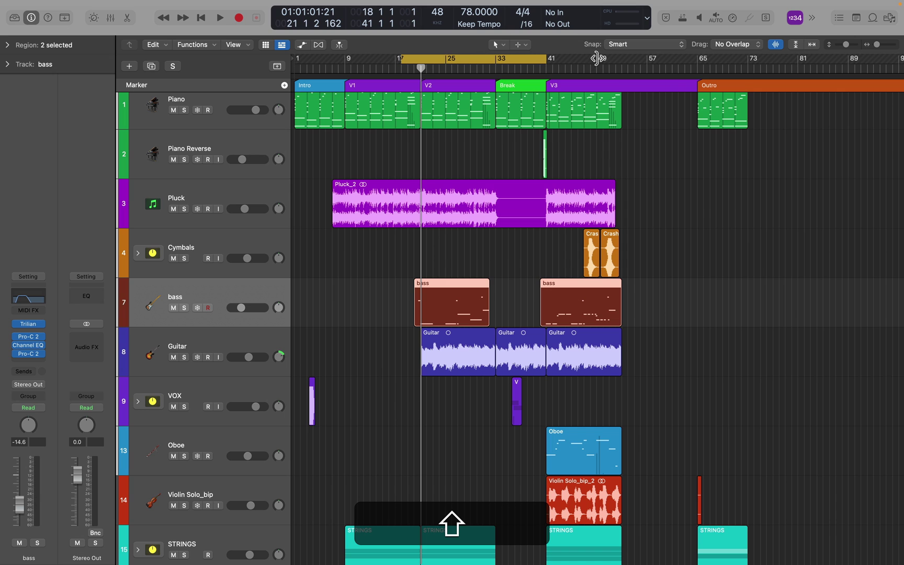
shift+click(597, 58)
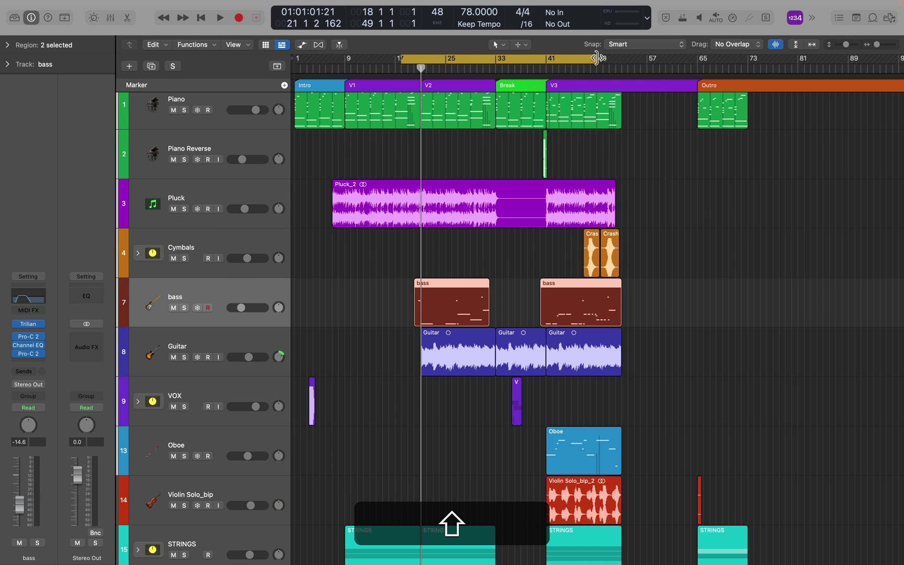
shift+click(346, 58)
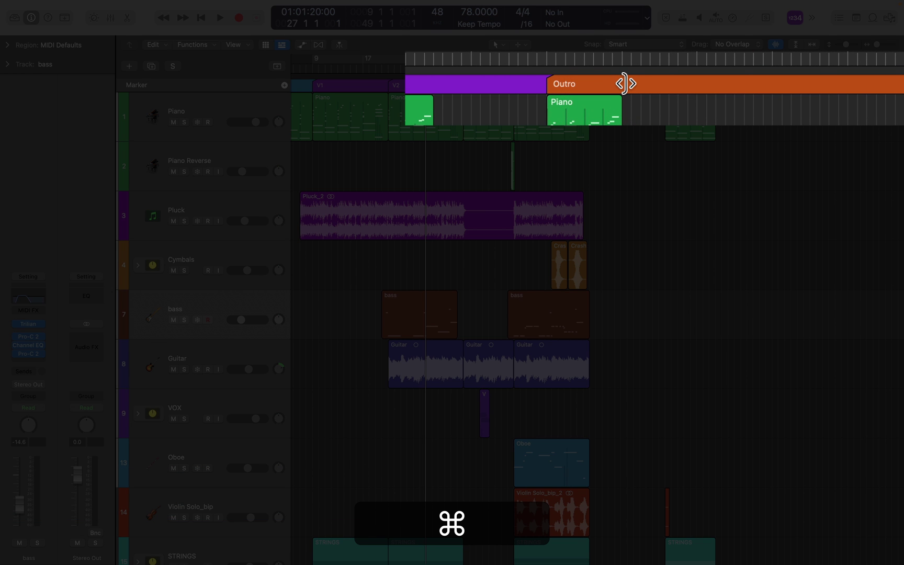
Step: End the Outro marker near bar 72 and stretch the Break marker to about bar 61
super+click(626, 83)
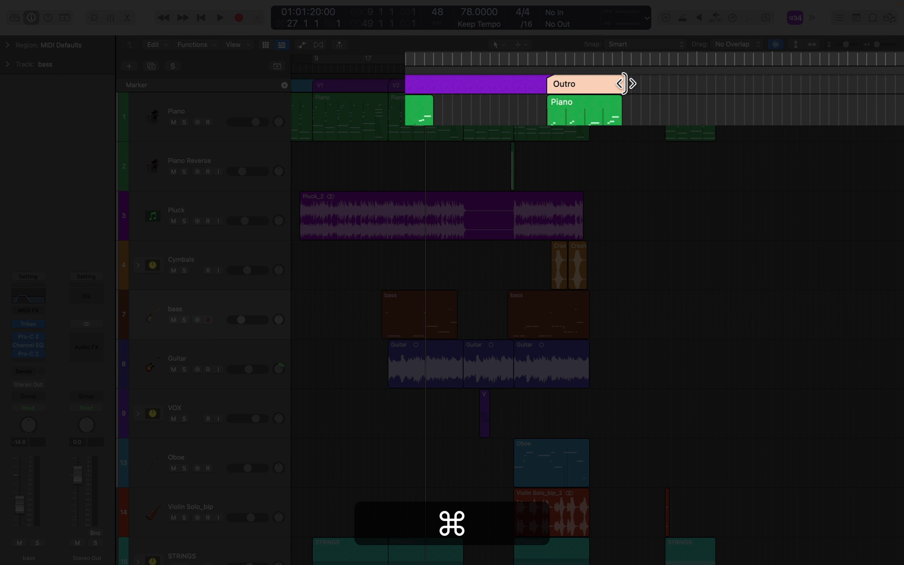
key(shift)
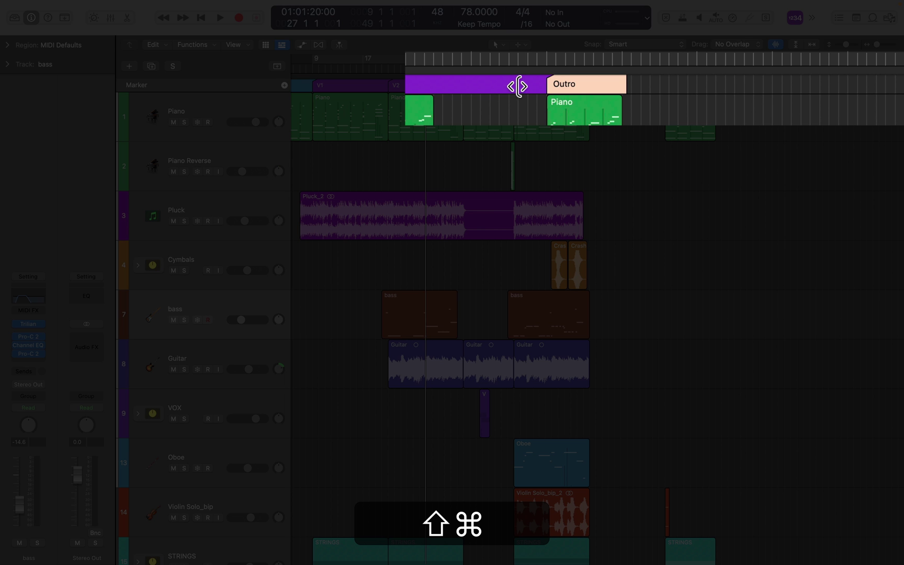
mouse_move(518, 86)
mouse_down()
mouse_move(613, 85)
mouse_move(645, 127)
mouse_up()
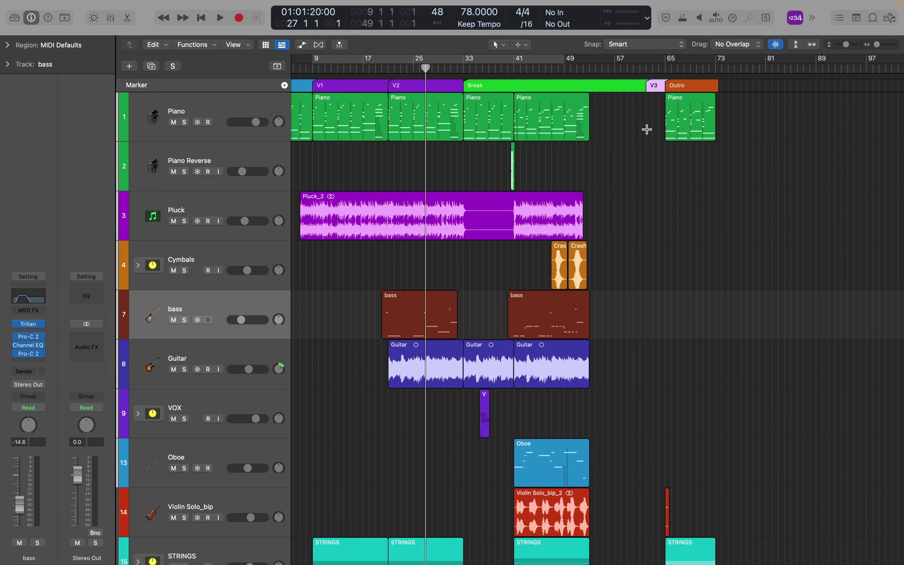
key(alt)
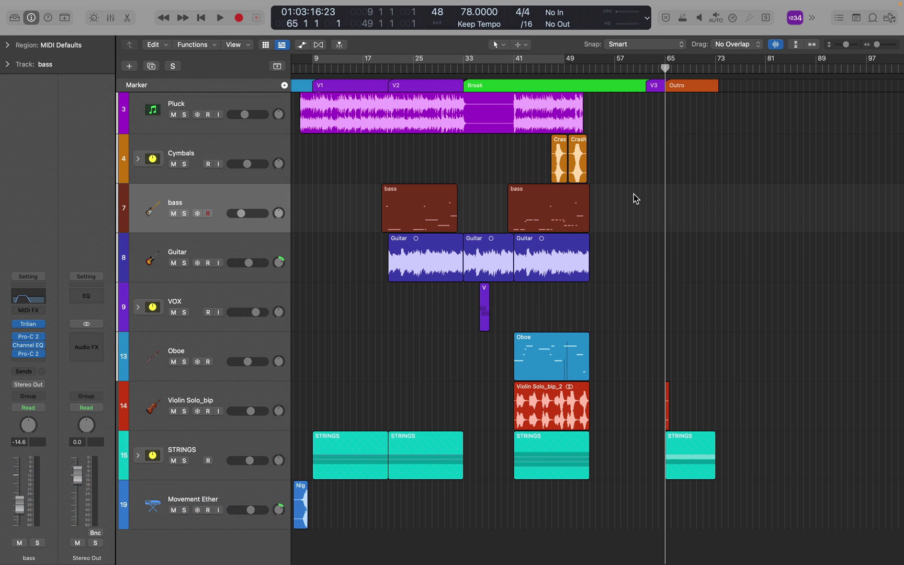
Step: Open the first bass region's notes in the Piano Roll
double_click(415, 188)
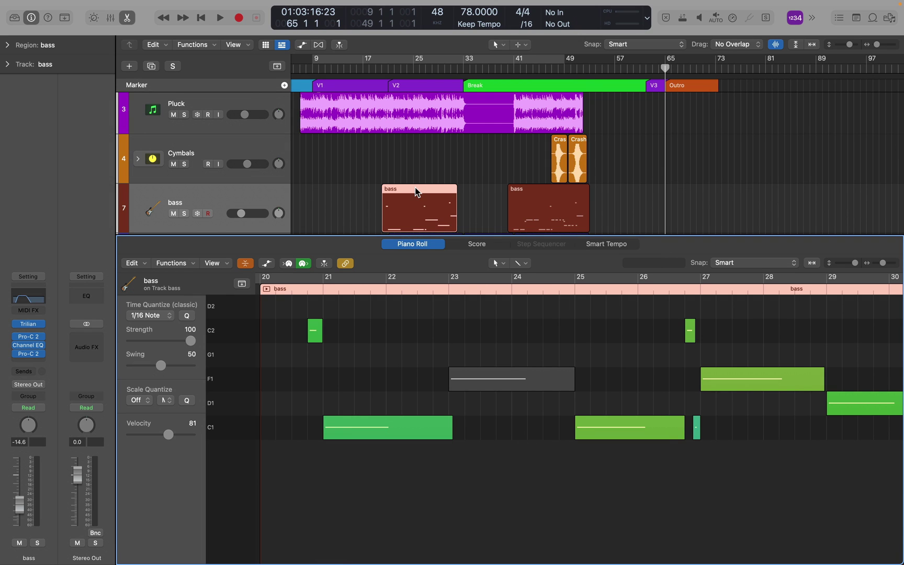
Step: Close the note editor and reset the Guitar track's pan knob to centre
key(e)
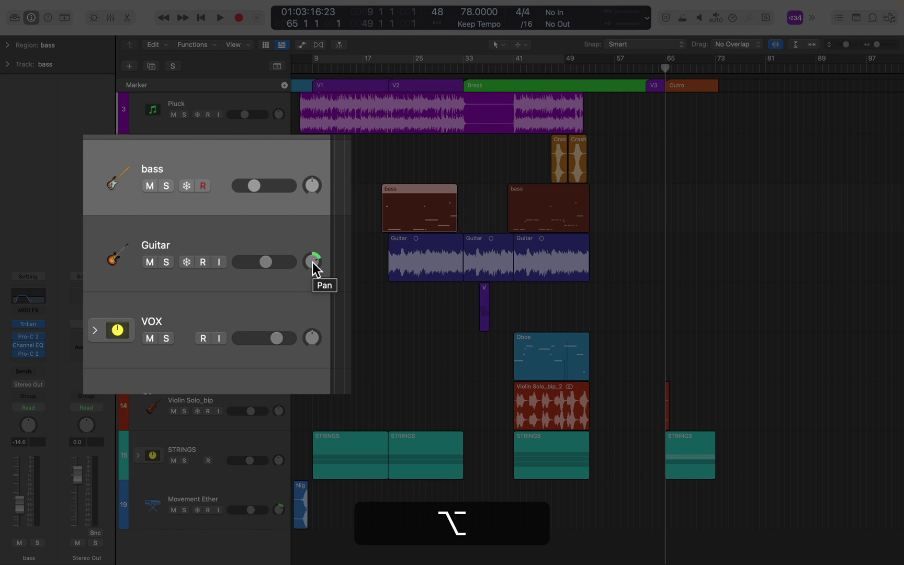
alt+click(313, 262)
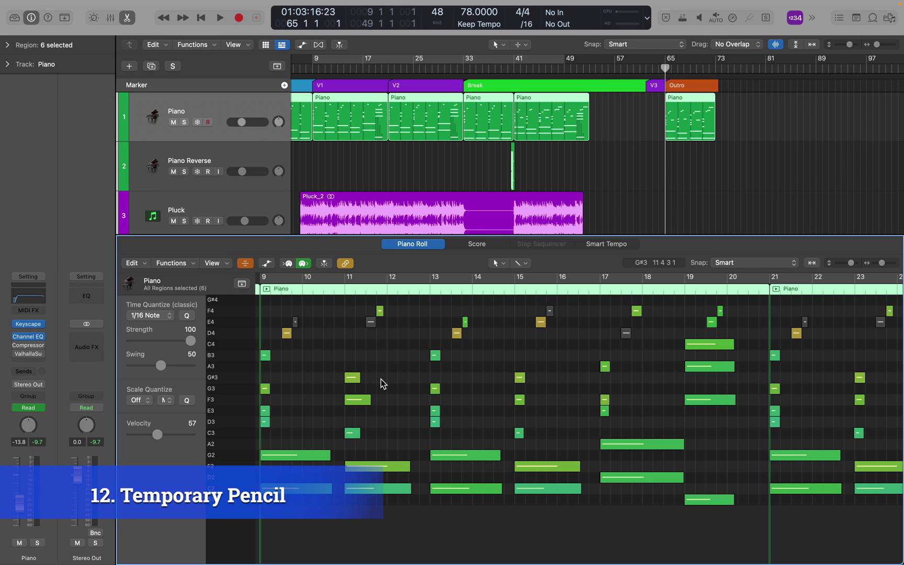
key(super)
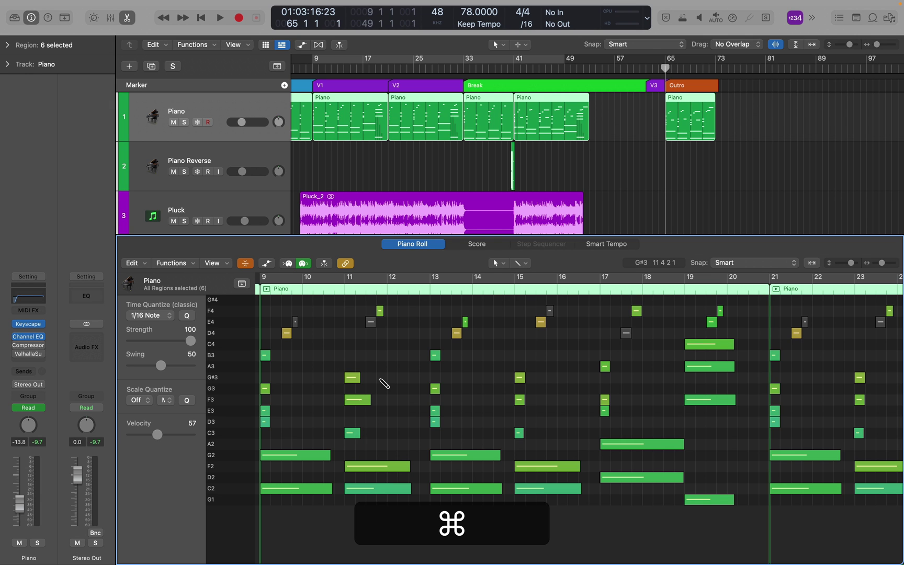
super+click(382, 378)
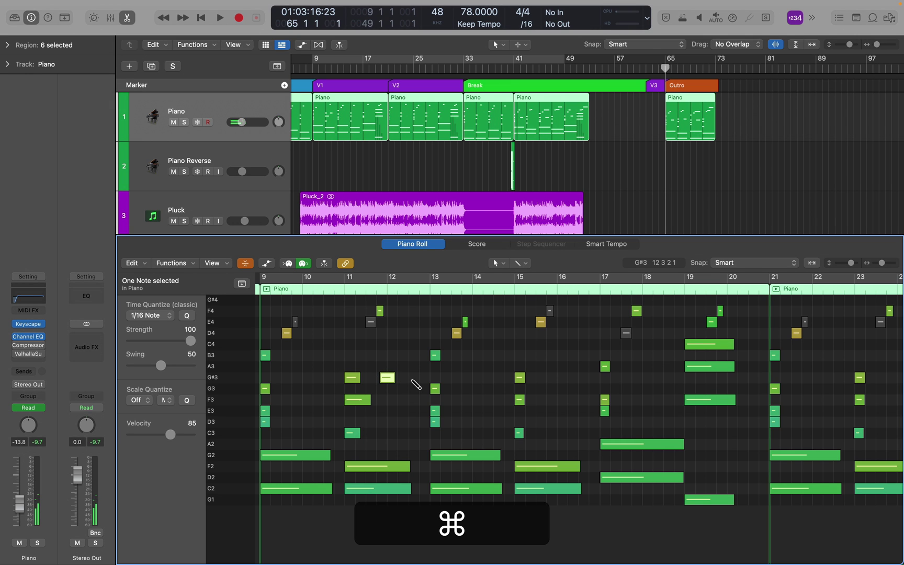
super+click(416, 377)
key(super+z)
key(super+z)
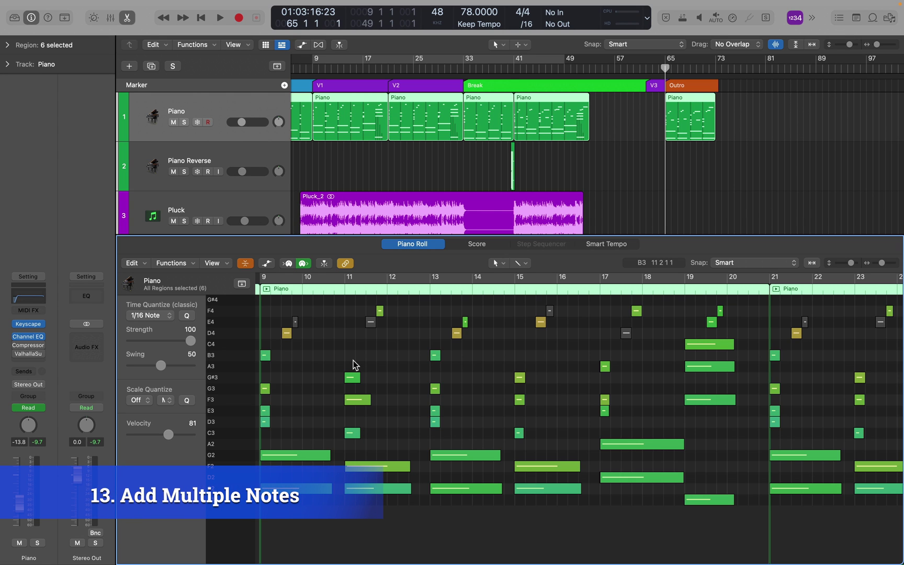
key(super)
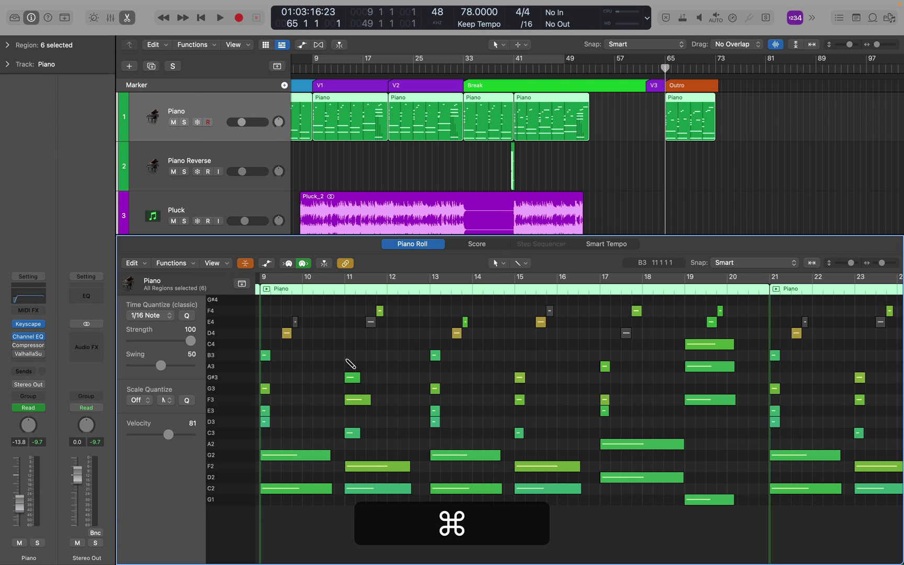
key(shift)
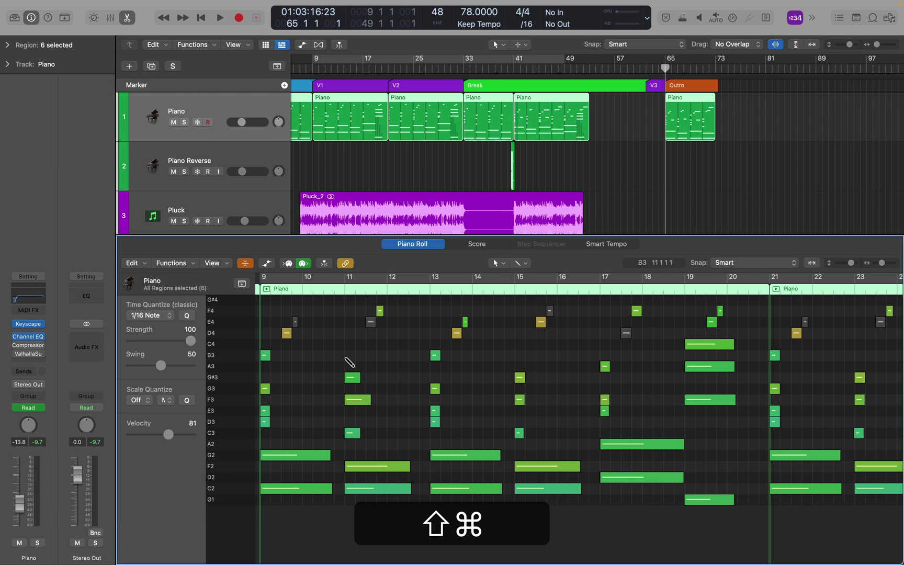
drag(347, 356, 408, 364)
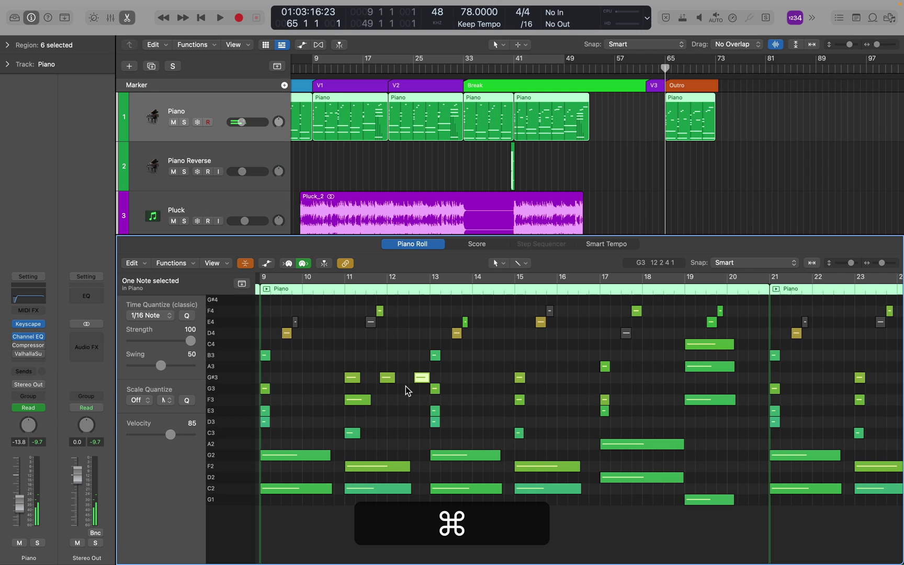
key(super+z)
key(super+z)
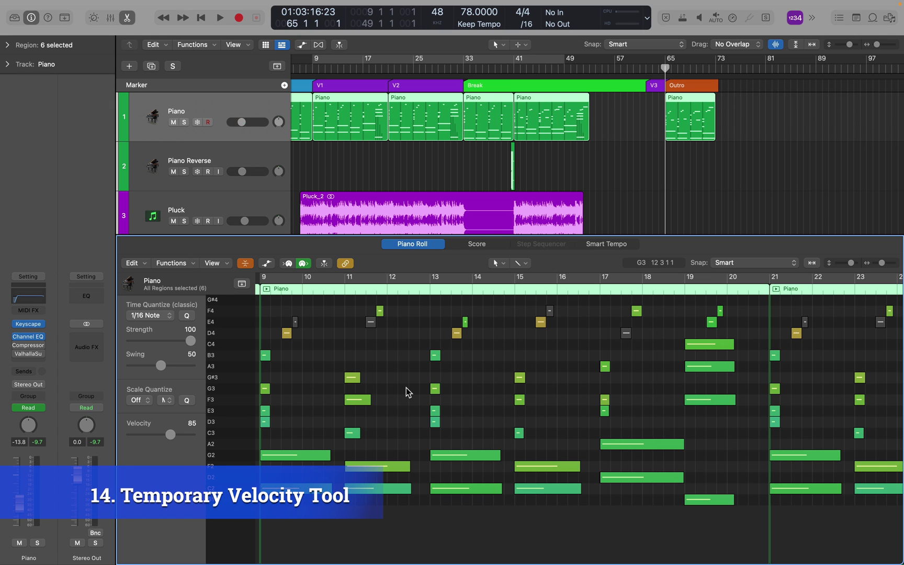
Step: Lower the velocity of the G#3 note at bar 11 from 85 to 69
key(ctrl+super)
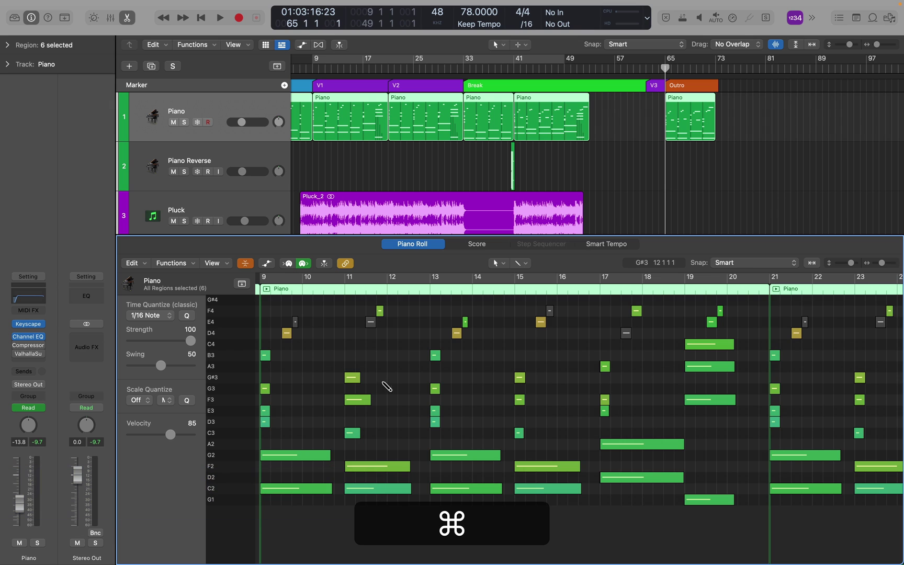
click(353, 381)
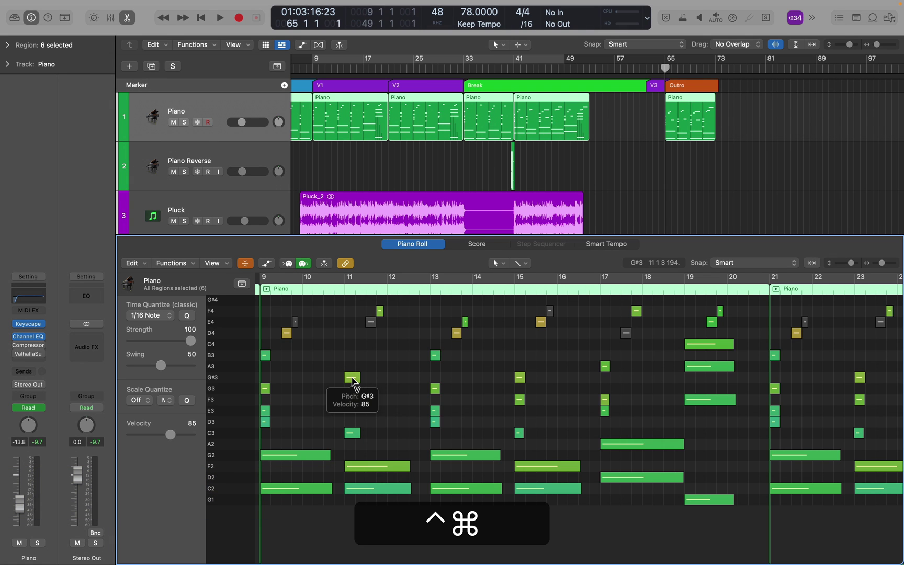
drag(351, 378, 353, 405)
Step: Clear the note selection and marquee-select the G#3, F3 and C3 notes at bar 11
click(392, 385)
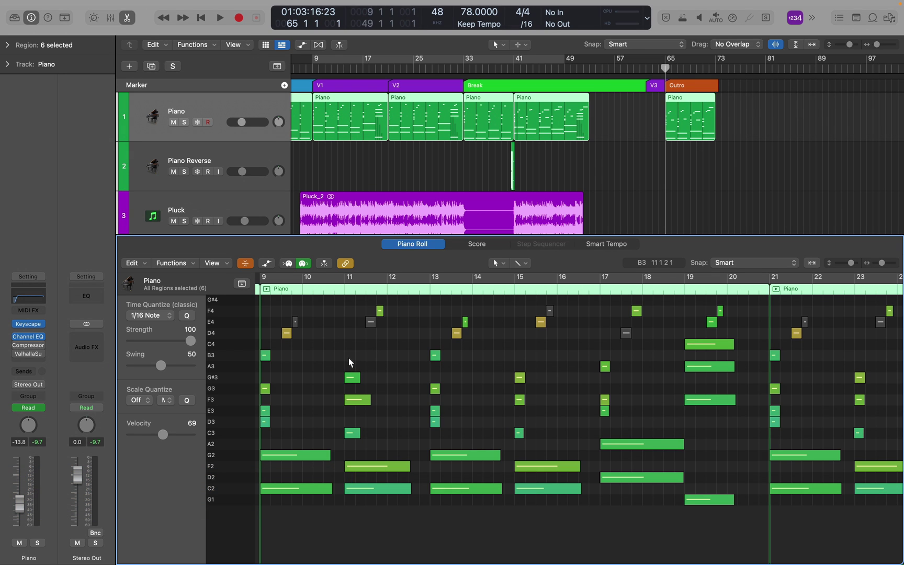
drag(348, 358, 370, 443)
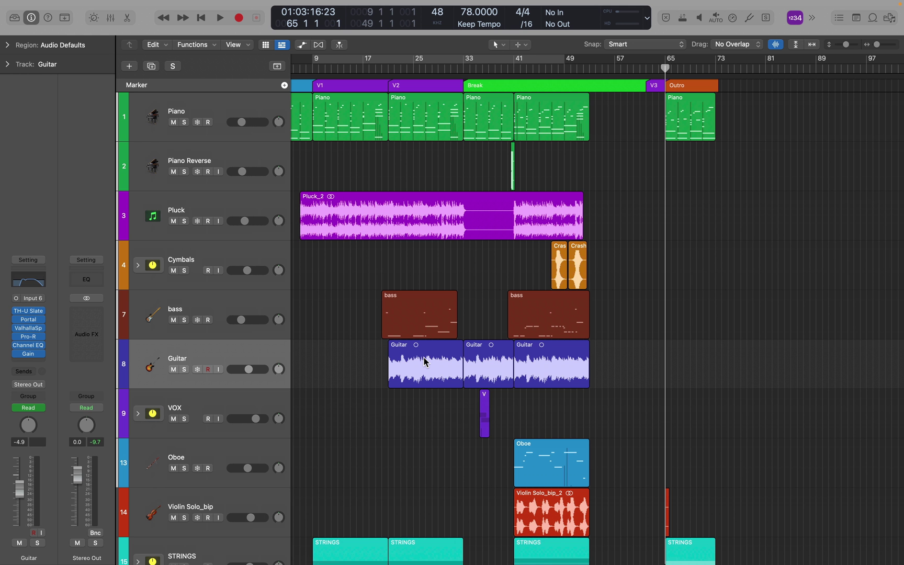
Step: Bend the Guitar gain automation segment into a curve and drop its first point to -45 dB
key(a)
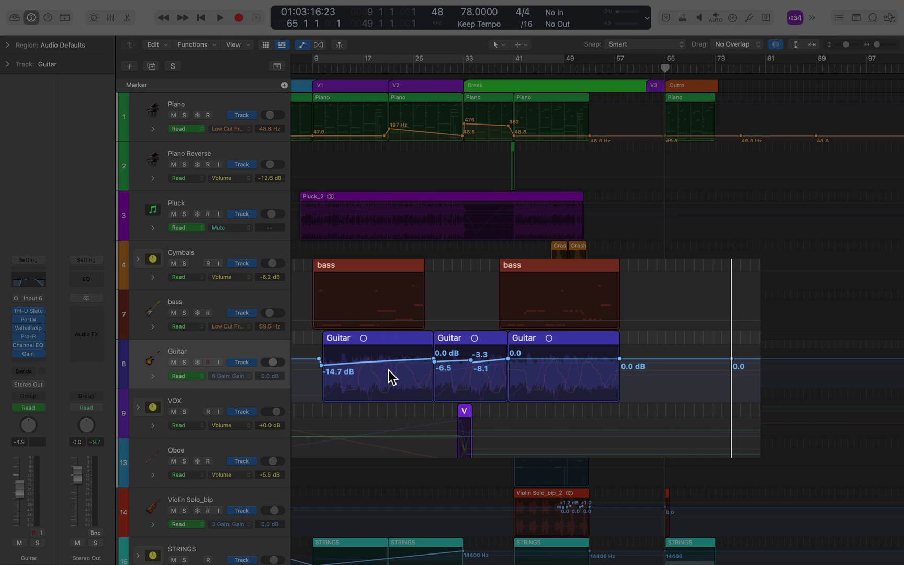
key(ctrl+shift)
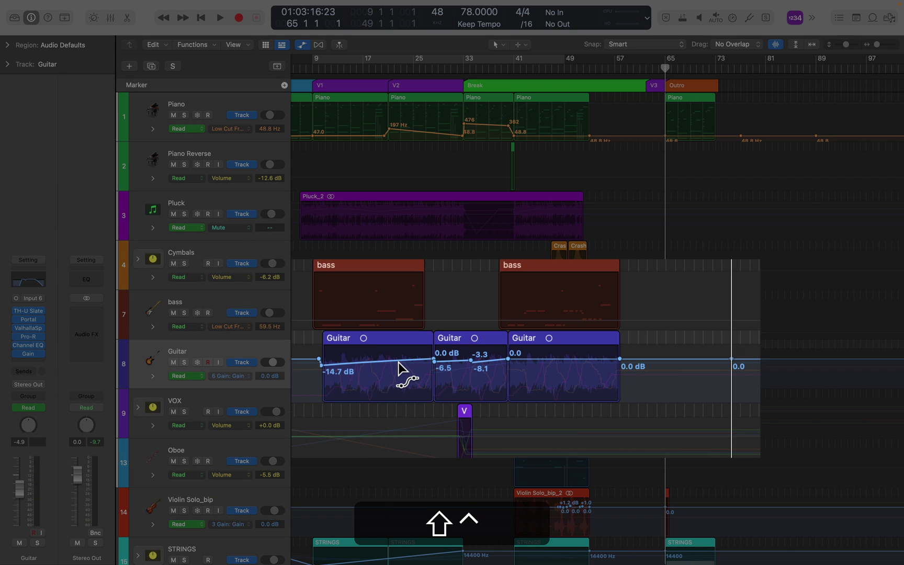
drag(398, 362, 393, 415)
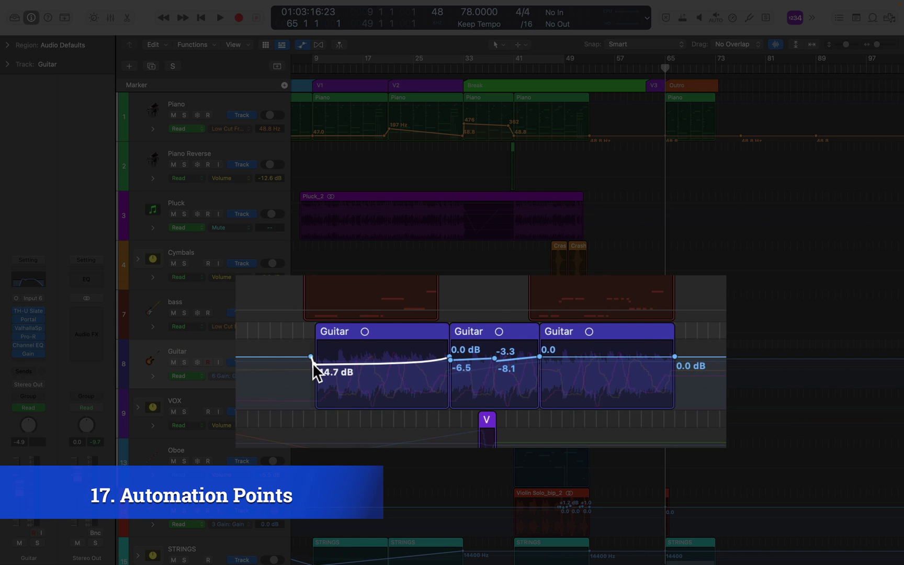
drag(312, 363, 314, 381)
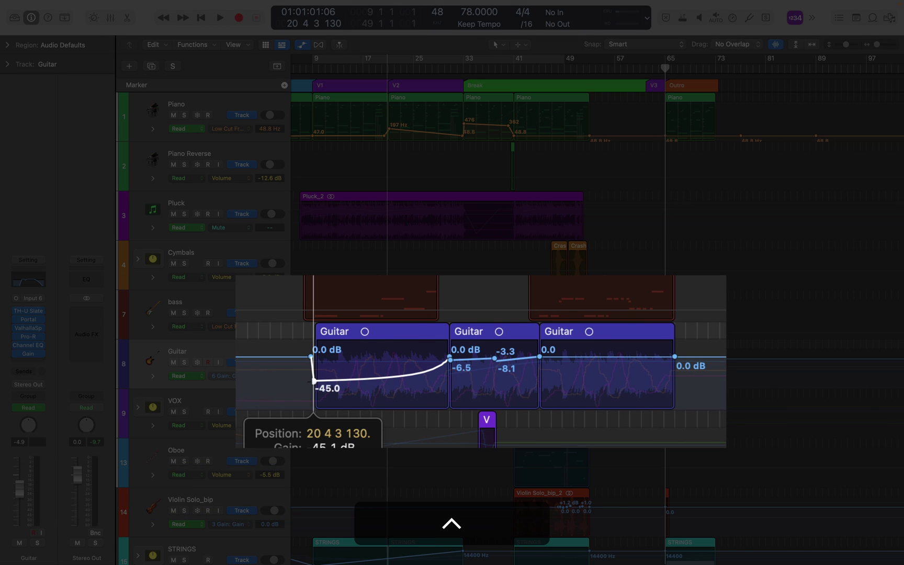
drag(314, 381, 314, 380)
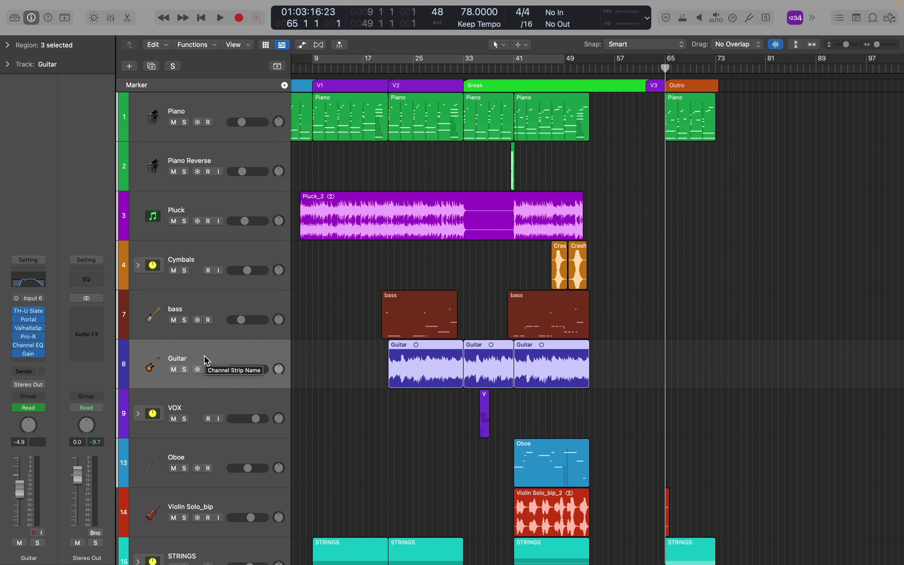
Step: In the Guitar Channel EQ, widen the 292 Hz -5 dB cut to a Q of 1.60
click(29, 346)
drag(444, 276, 452, 276)
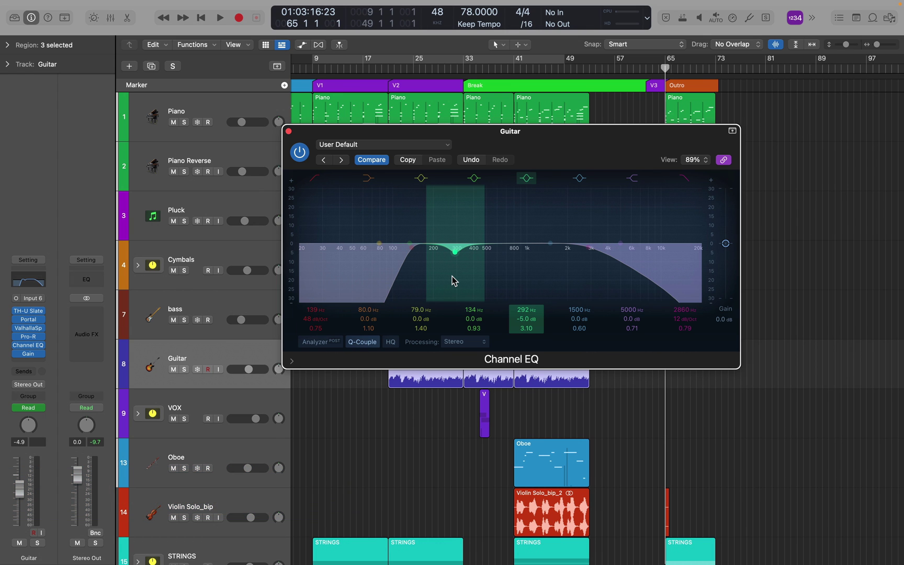
key(super+alt)
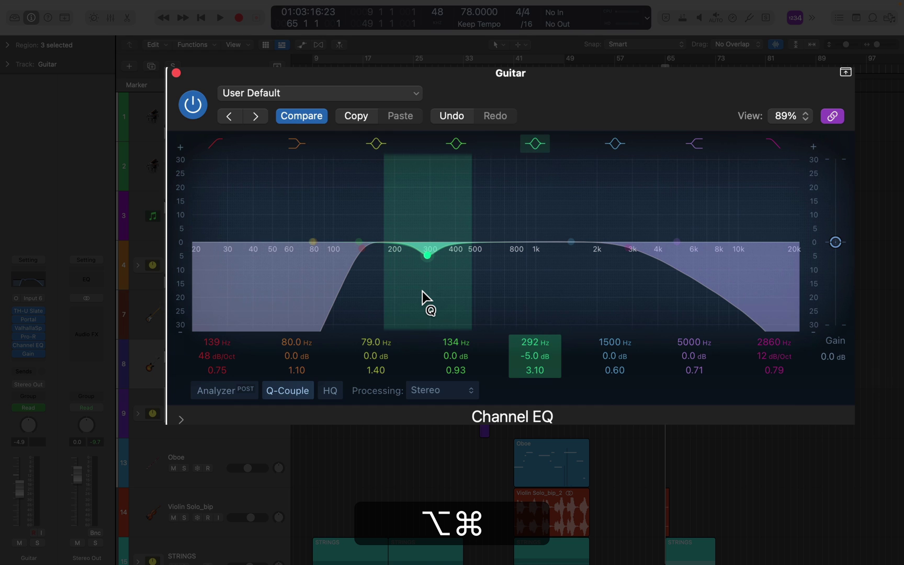
mouse_move(423, 292)
mouse_down()
mouse_move(422, 206)
mouse_move(425, 322)
mouse_move(424, 297)
mouse_move(423, 305)
mouse_up()
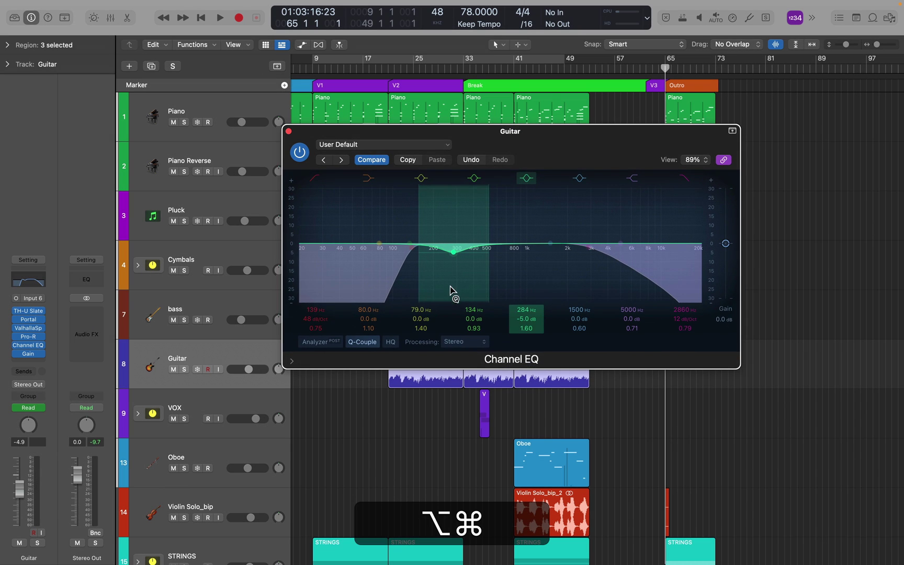
Step: Close the Guitar Channel EQ plug-in window, keeping the widened mid cut
click(374, 306)
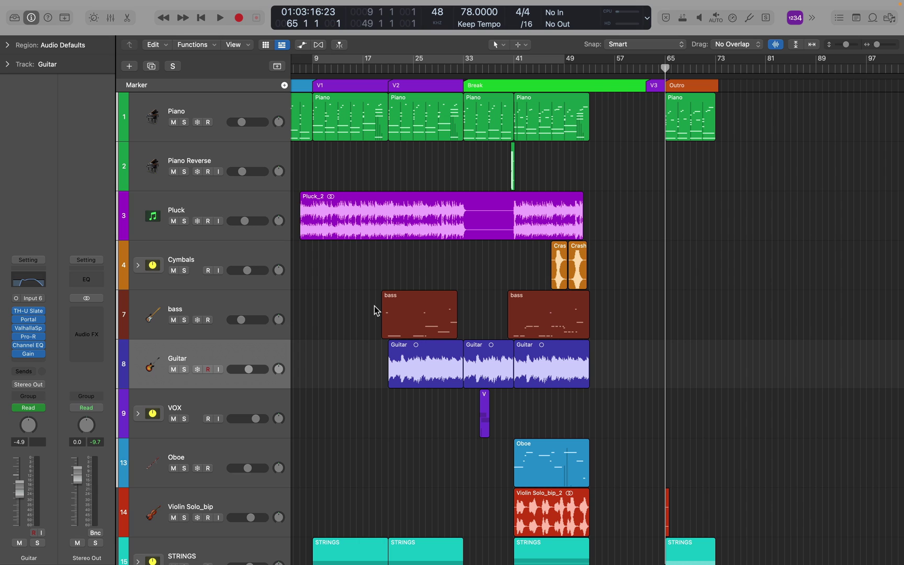